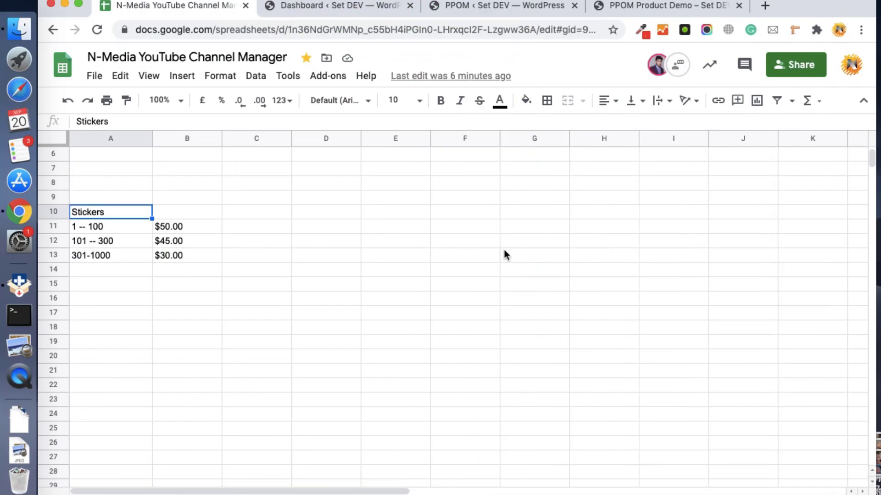
Point out the existing 1–100 tier at $50.00 and 301–1000 tier at $30.00 on the product page
scroll(505, 255, down, 1)
click(140, 208)
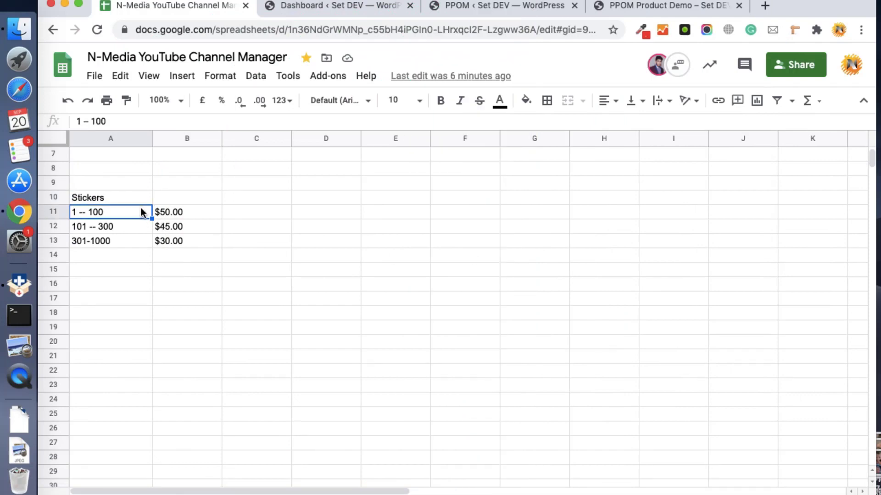
click(191, 201)
click(113, 199)
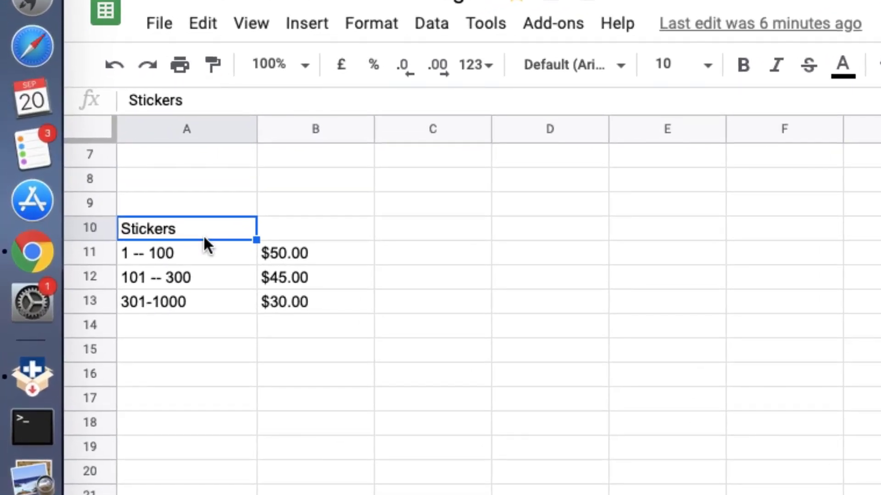
click(185, 264)
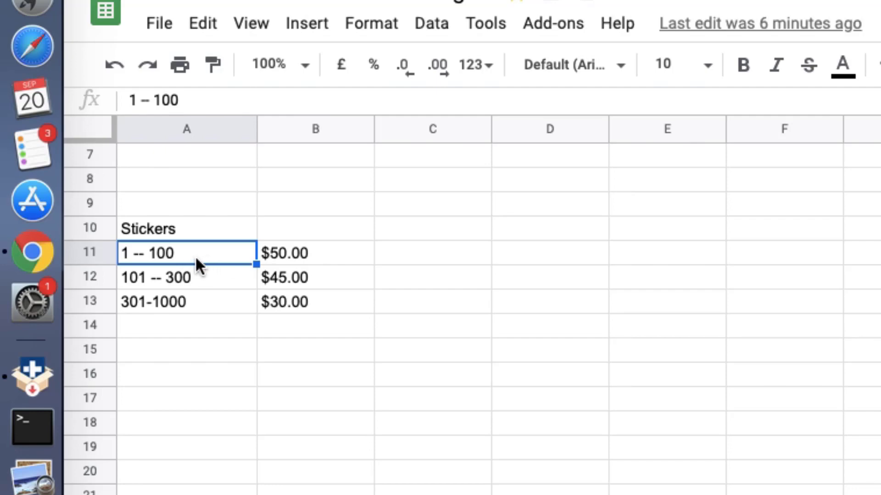
click(299, 257)
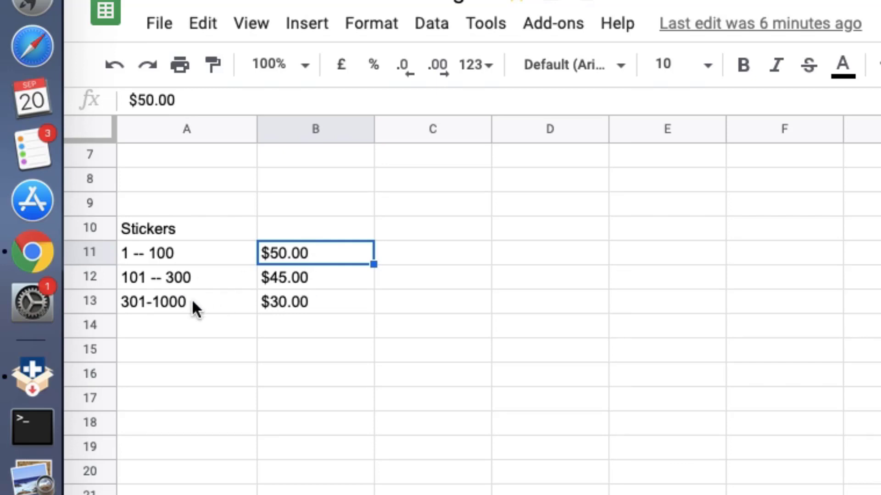
click(179, 317)
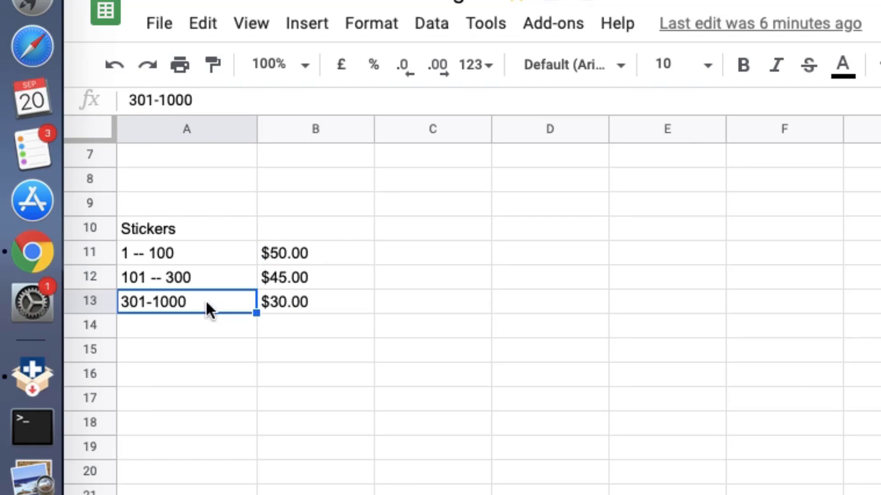
click(300, 314)
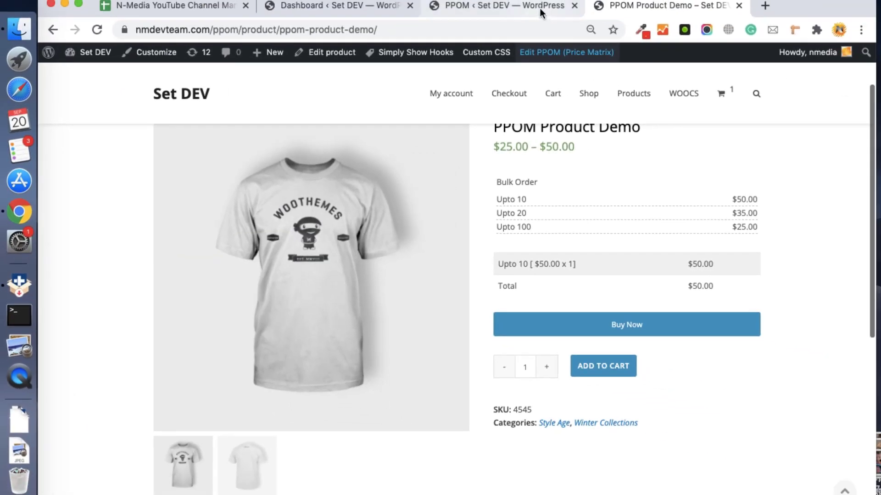
Add a new Price Matrix field to the PPOM field group
click(541, 8)
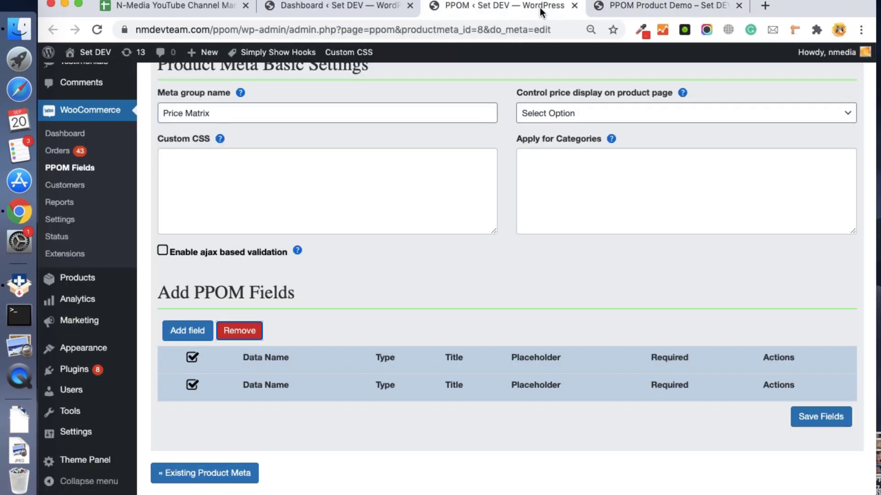
scroll(461, 246, up, 5)
scroll(155, 318, down, 3)
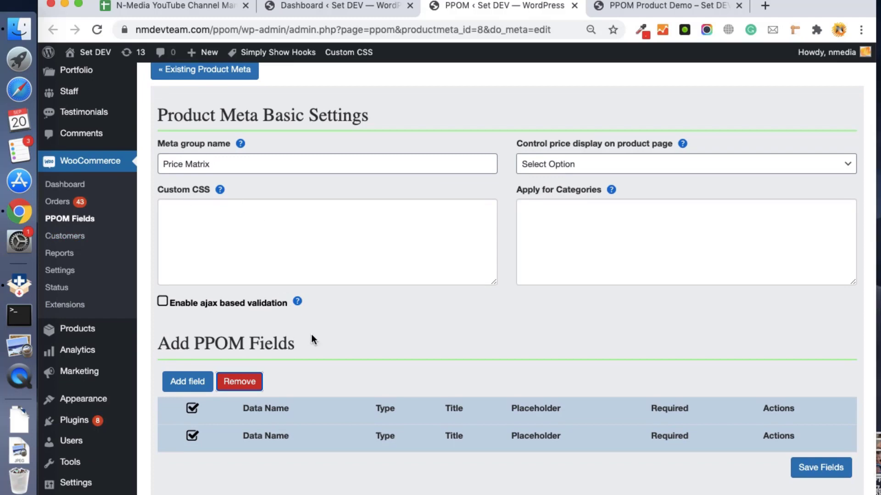
scroll(312, 339, down, 2)
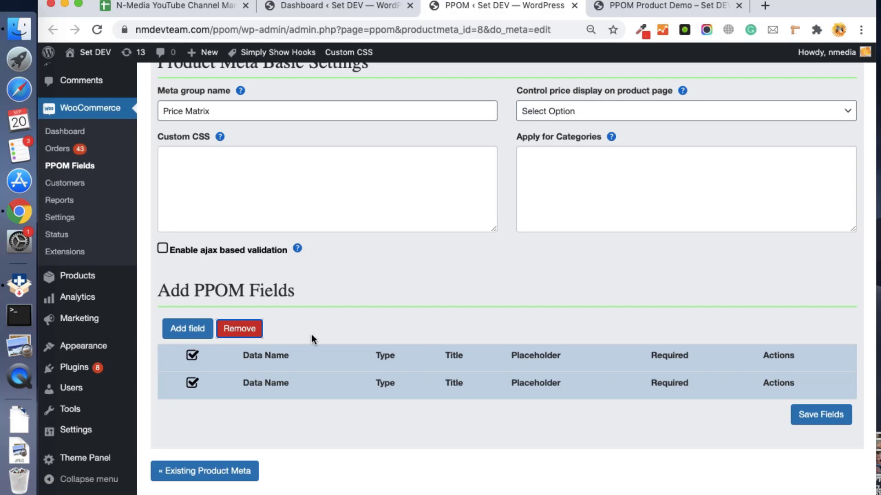
scroll(311, 339, up, 1)
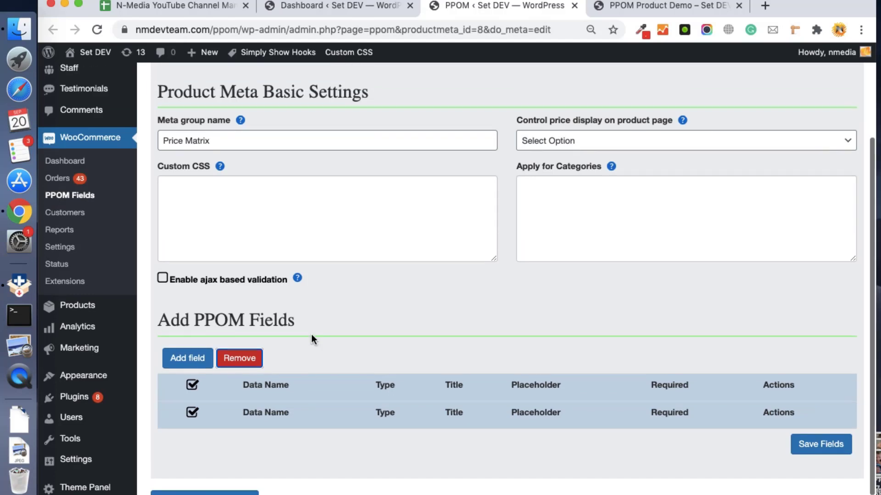
scroll(311, 339, down, 1)
click(191, 324)
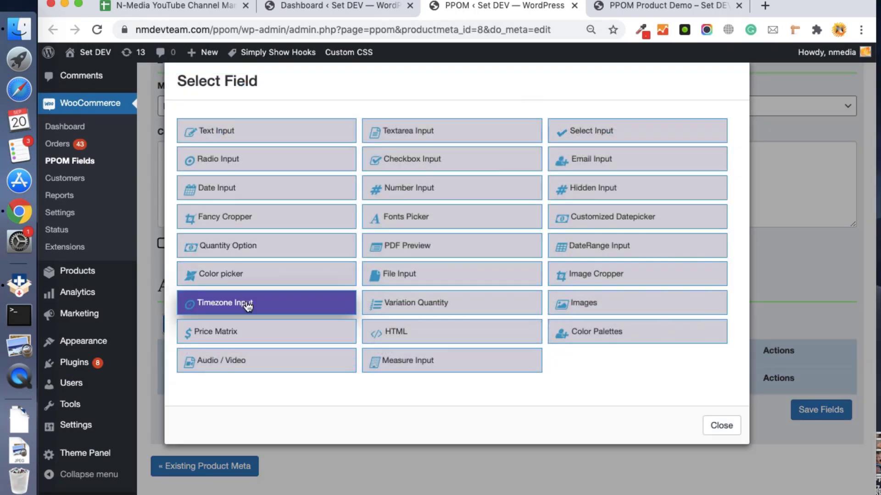
click(243, 329)
Title the new Price Matrix field 'Bulk Order'
click(295, 187)
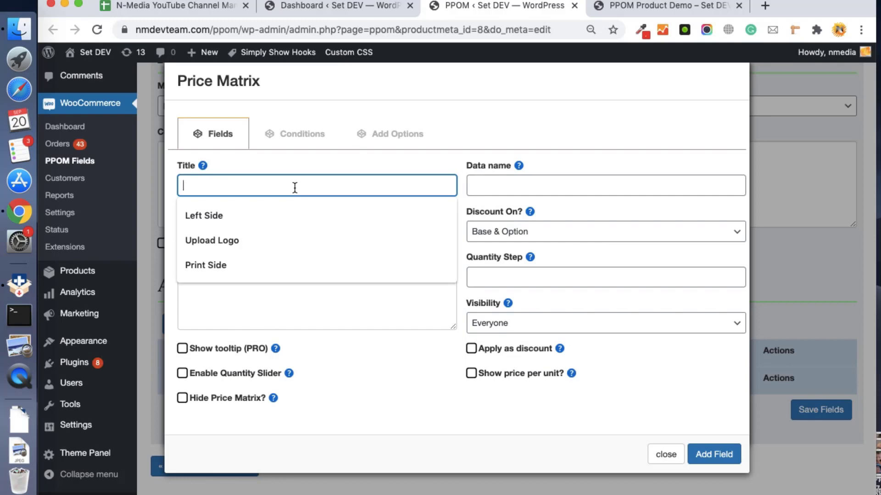
text(u)
key(BackSpace)
text(B)
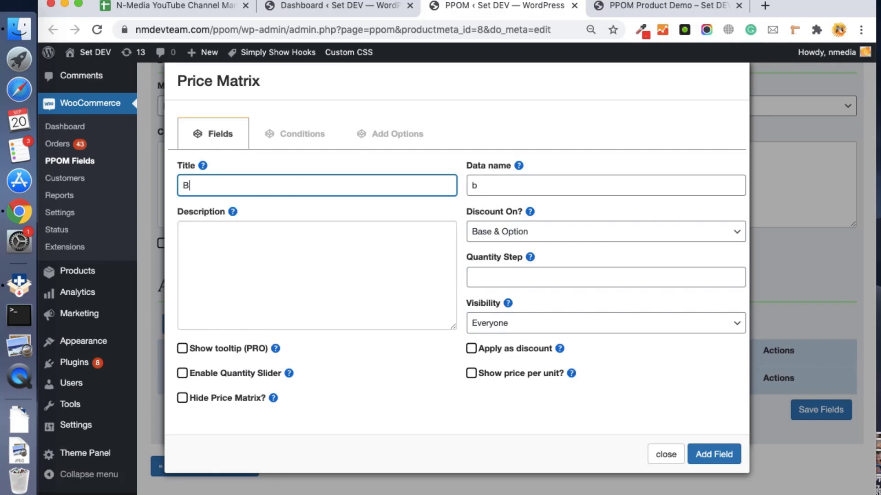
text(ulk Order)
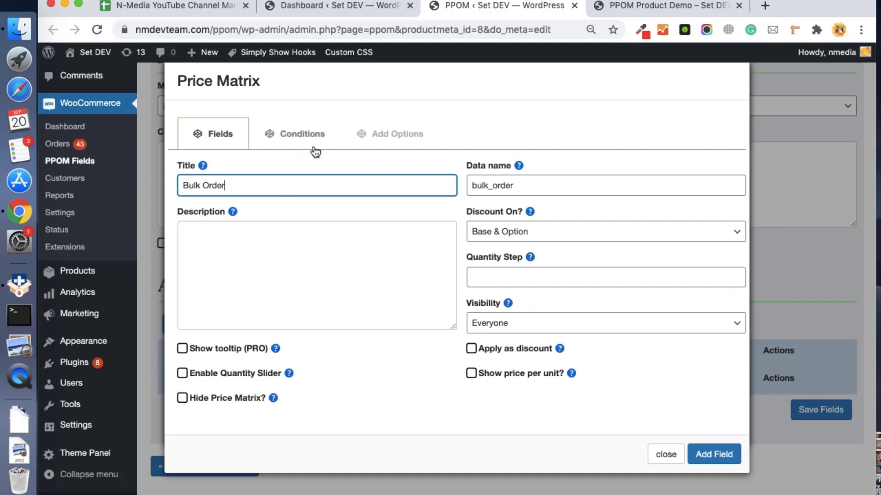
click(383, 134)
Enter the first tier: range 1-100, price 50, label 'Up to 100'
click(250, 189)
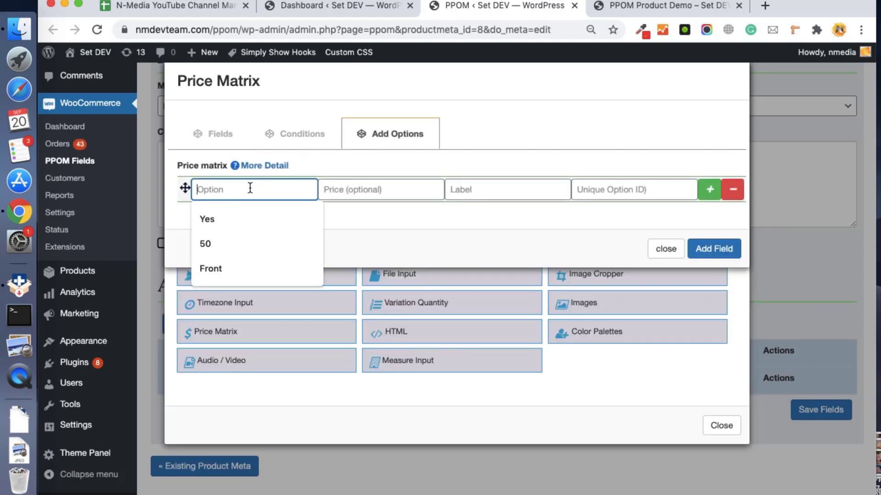
text(1-)
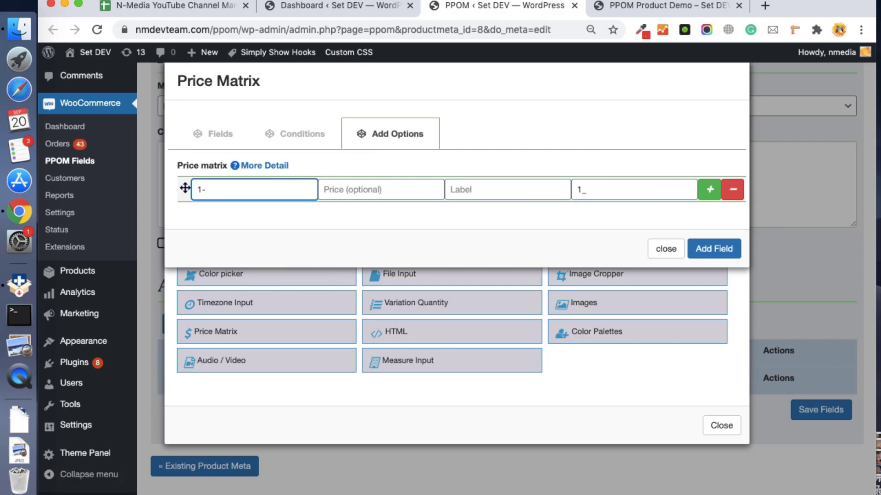
text(100)
click(380, 189)
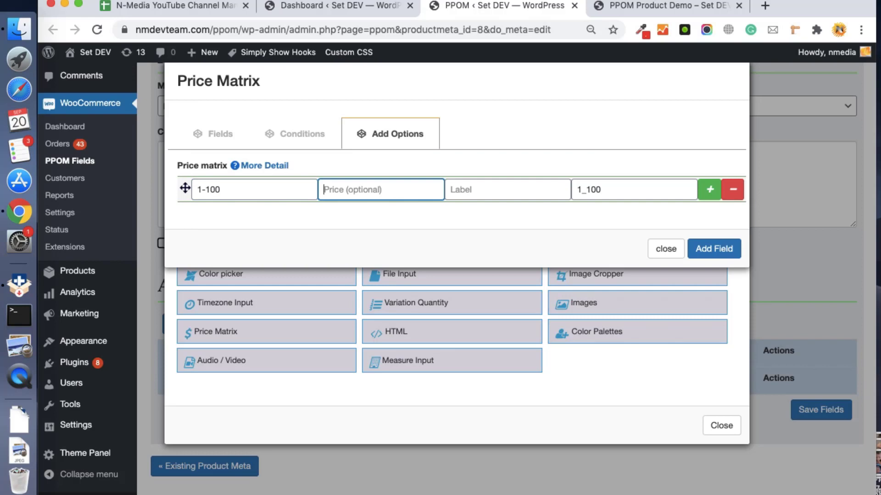
text(50)
click(529, 195)
text(upto)
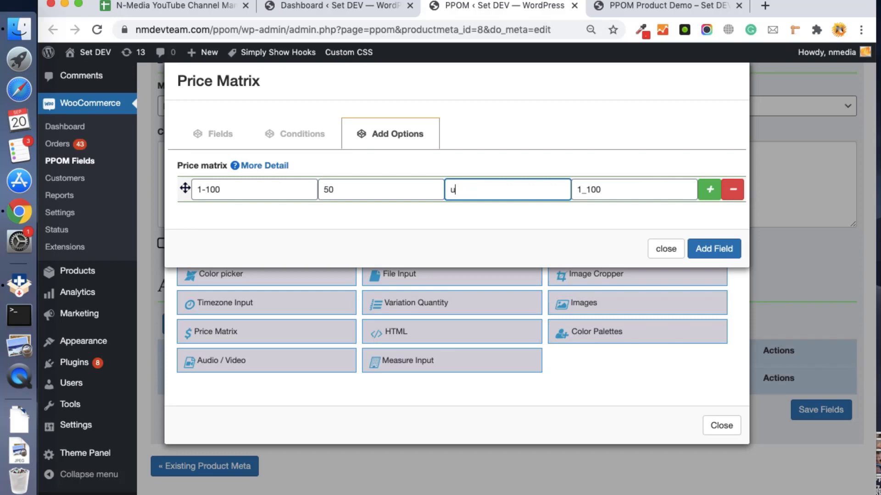
key(BackSpace)
key(BackSpace)
key(BackSpace)
key(BackSpace)
text(Up to 100)
Add a second tier: range 101-300, price 45, label 'Up to 300'
click(713, 194)
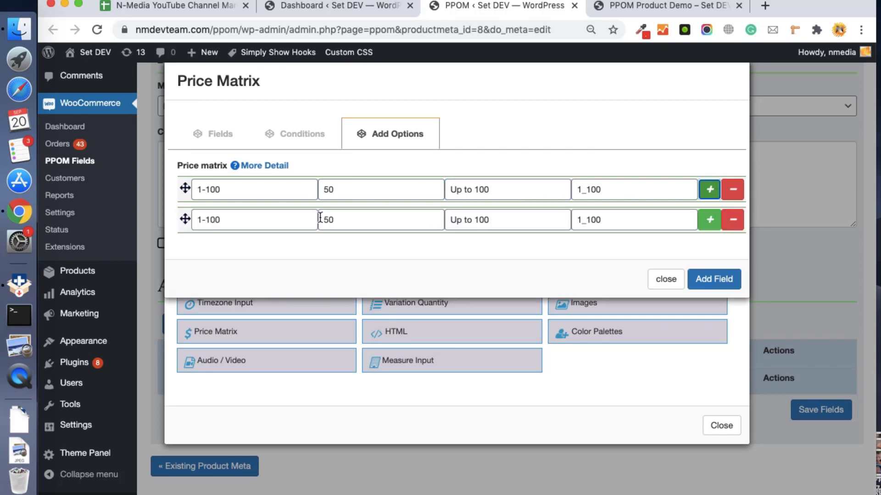
double_click(278, 213)
key(BackSpace)
key(BackSpace)
key(BackSpace)
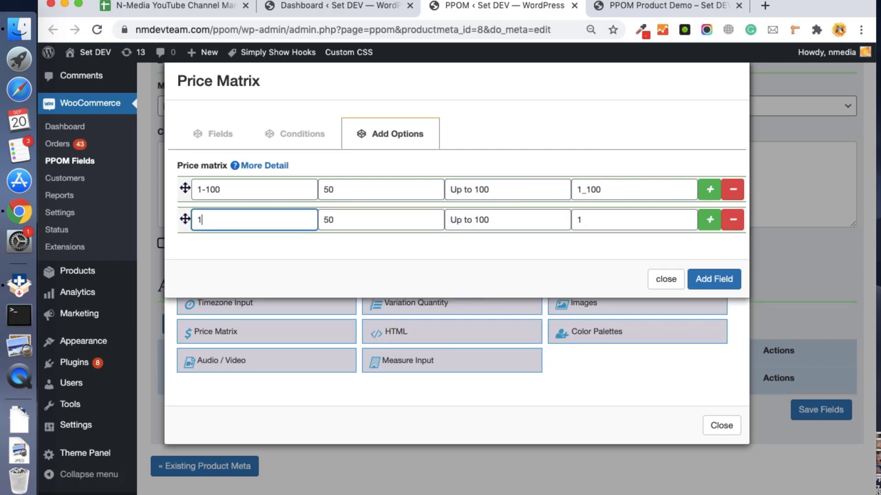
text(101)
key(BackSpace)
key(BackSpace)
text(1-3-)
key(BackSpace)
text(00)
key(Tab)
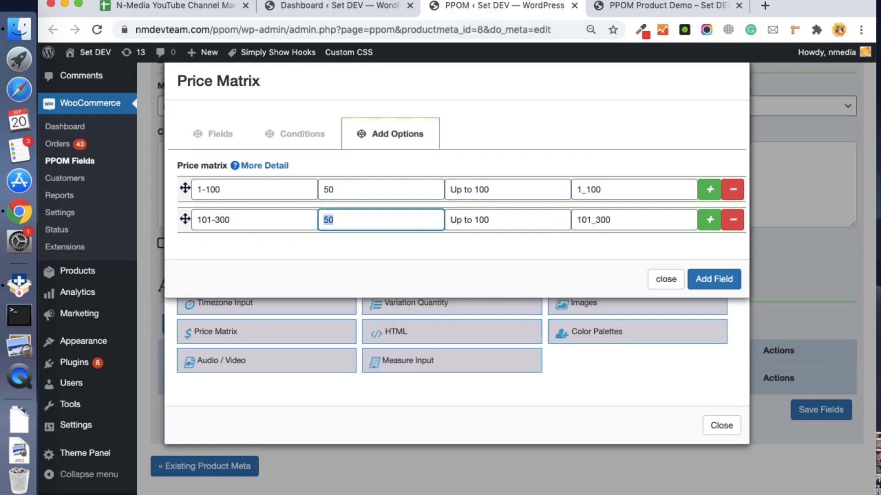
text(45)
key(Tab)
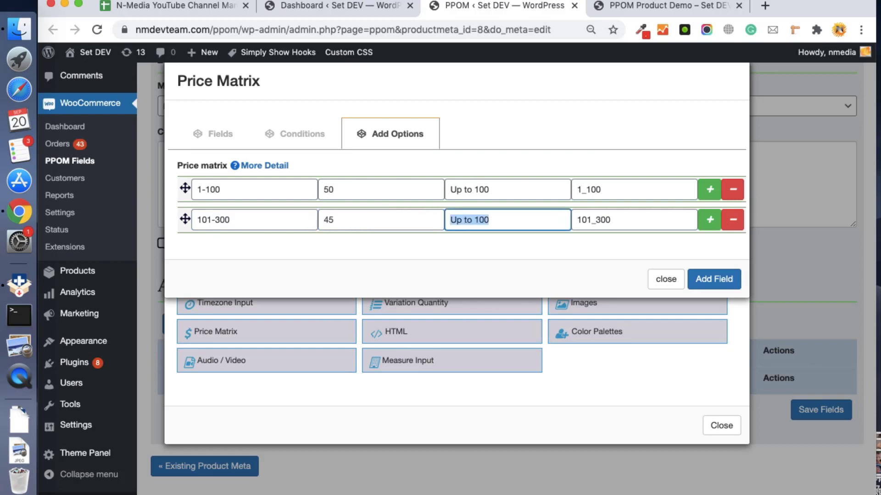
key(Right)
key(BackSpace)
key(BackSpace)
key(BackSpace)
text(300)
Add a third tier (301-1000, price 30, 'Up to 1000') and add the field
click(706, 222)
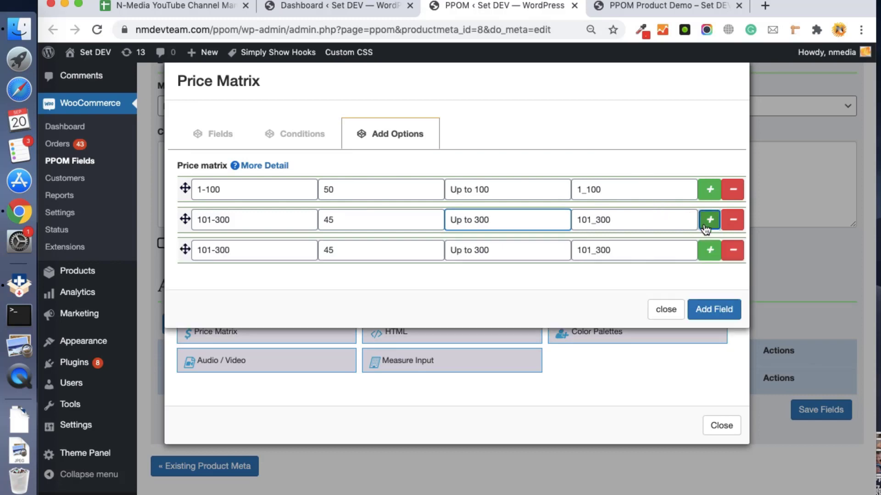
triple_click(264, 255)
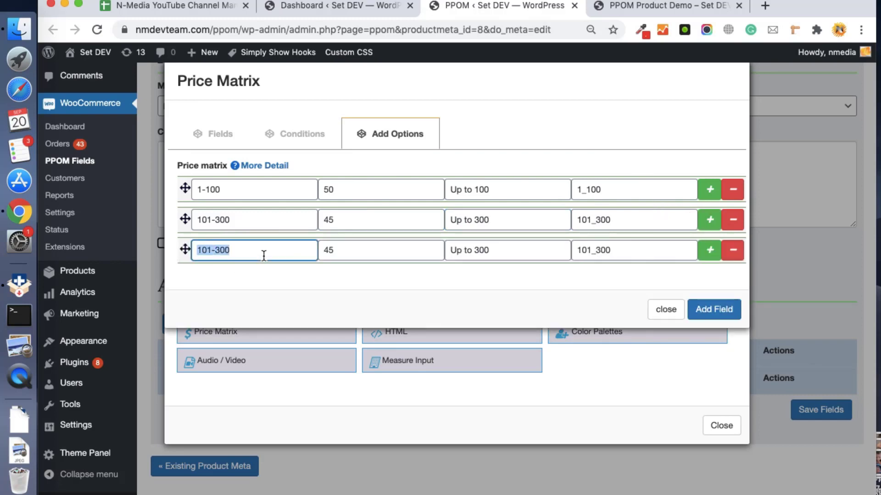
text(301)
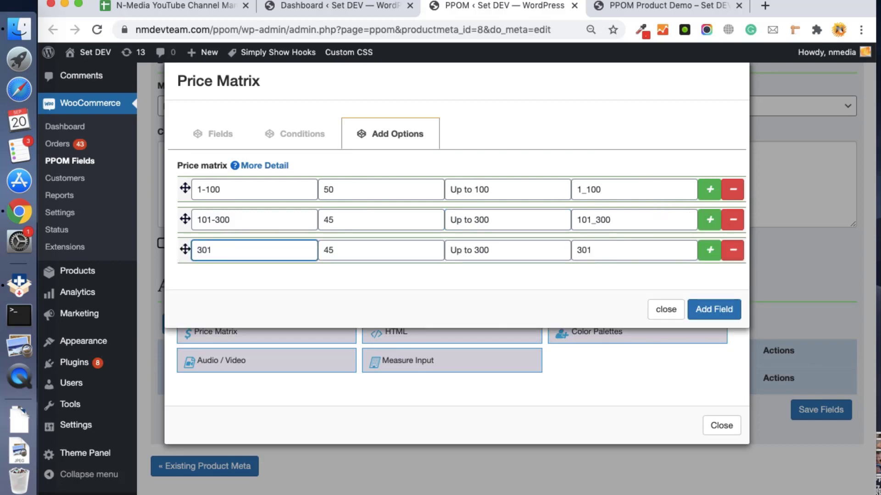
text(-10000)
key(Tab)
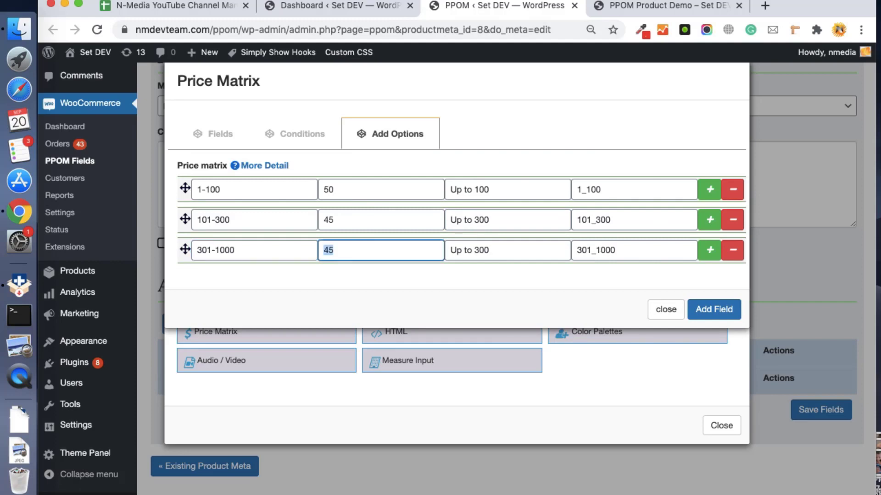
text(30)
key(Tab)
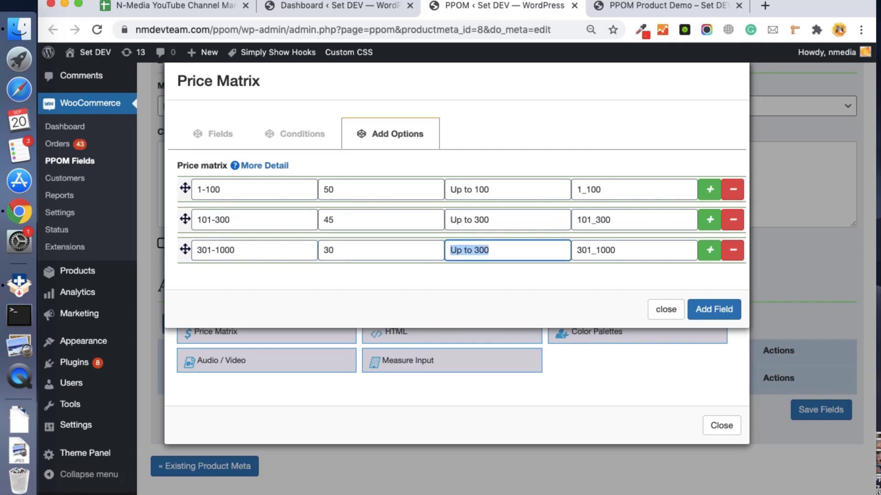
key(End)
key(BackSpace)
key(BackSpace)
key(BackSpace)
text(1000)
click(714, 309)
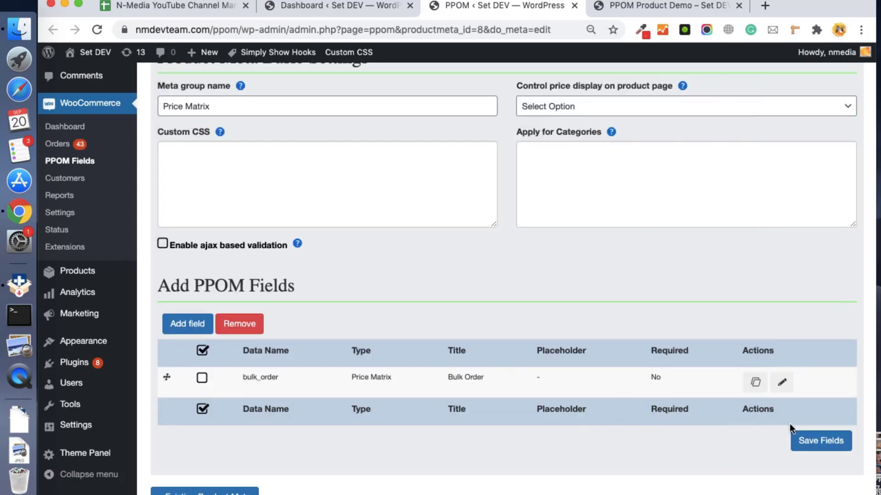
Save the fields and reload the product page to show the Up to 100/300/1000 tiers
click(823, 440)
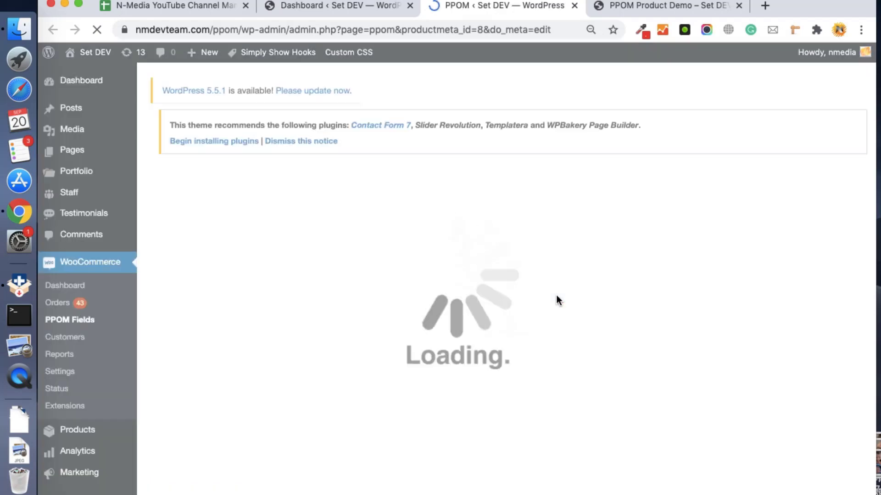
click(648, 6)
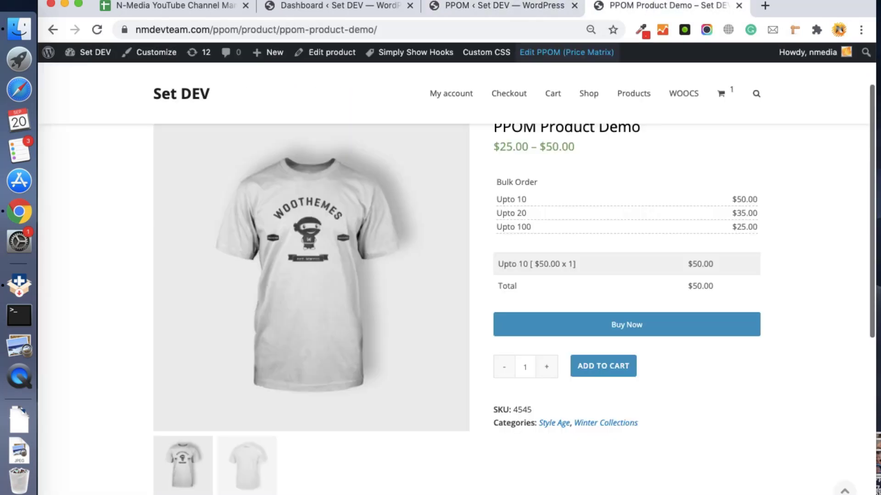
click(97, 30)
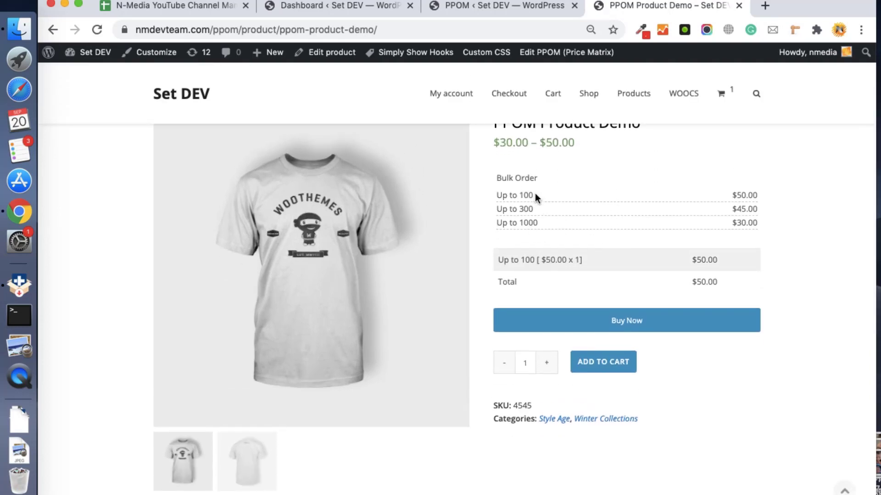
scroll(649, 213, up, 2)
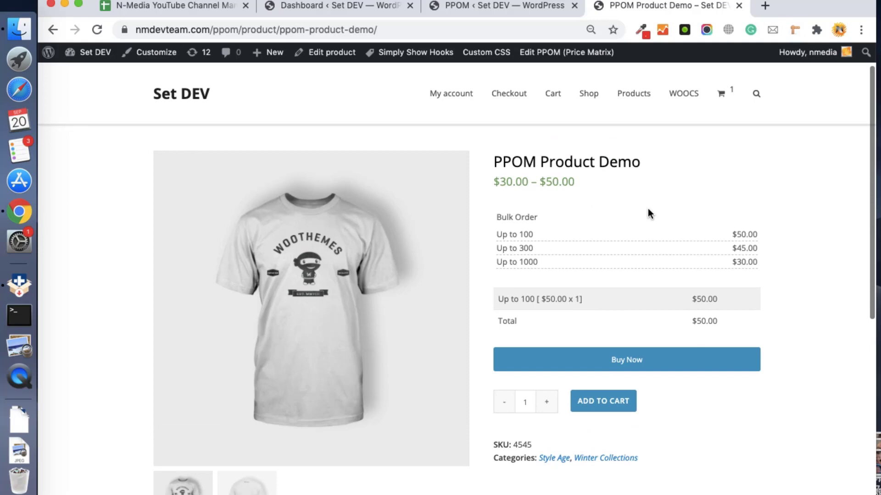
scroll(649, 212, down, 2)
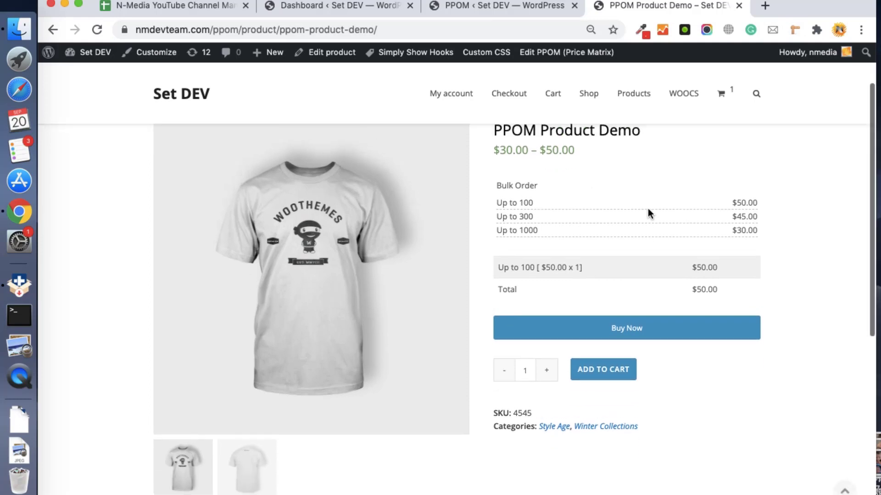
scroll(649, 212, up, 3)
scroll(649, 213, down, 2)
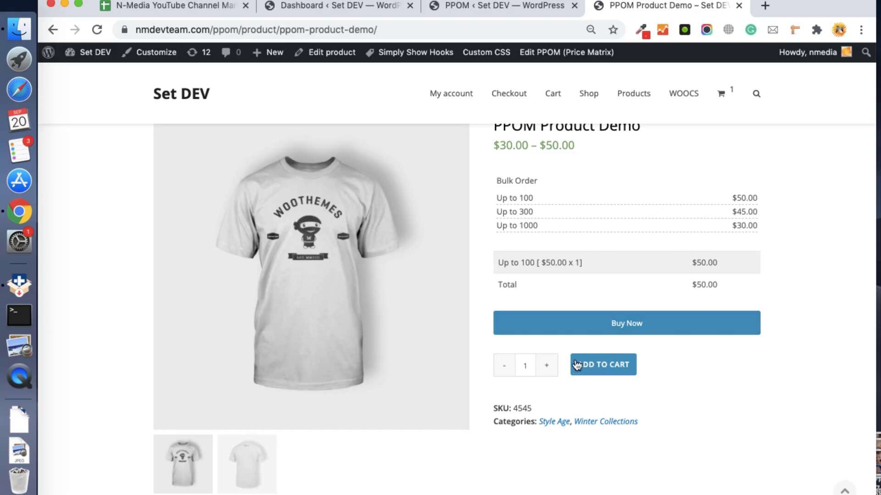
Raise the quantity to 120, giving $45.00 each and a $5,400.00 total
click(551, 368)
click(552, 368)
click(552, 368)
click(551, 368)
click(552, 367)
click(553, 370)
click(553, 369)
click(552, 370)
click(553, 370)
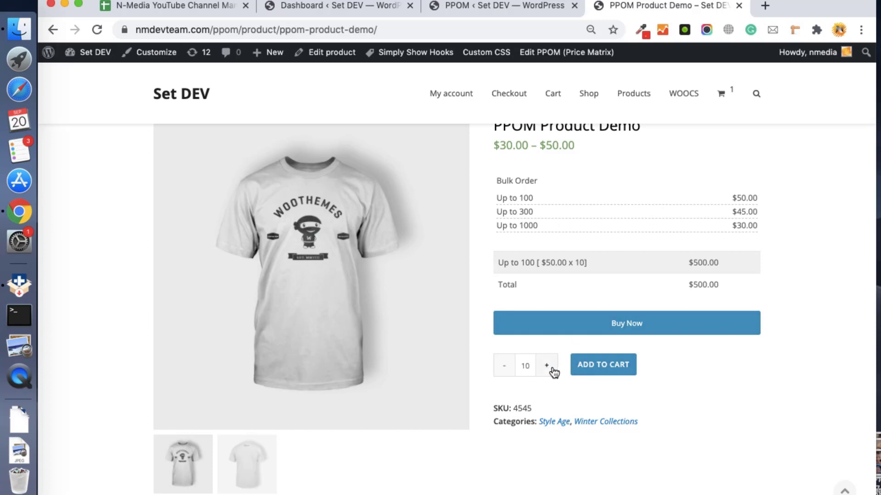
click(553, 370)
click(552, 370)
triple_click(546, 262)
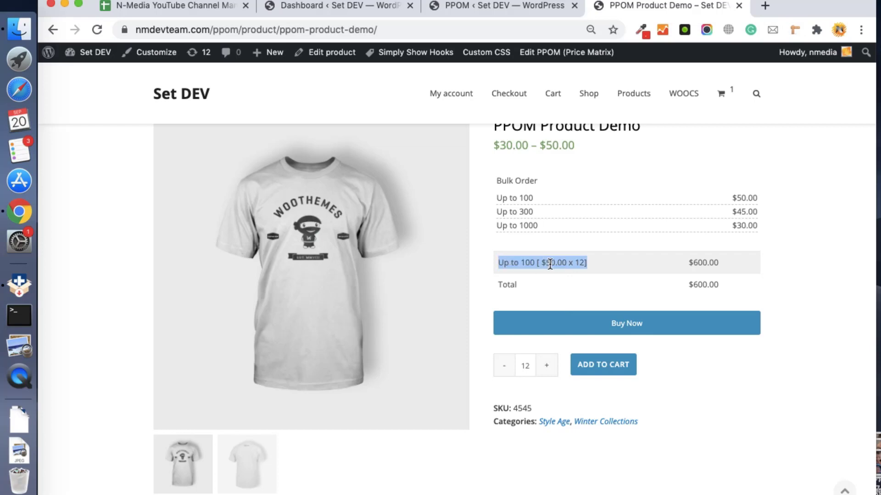
click(547, 262)
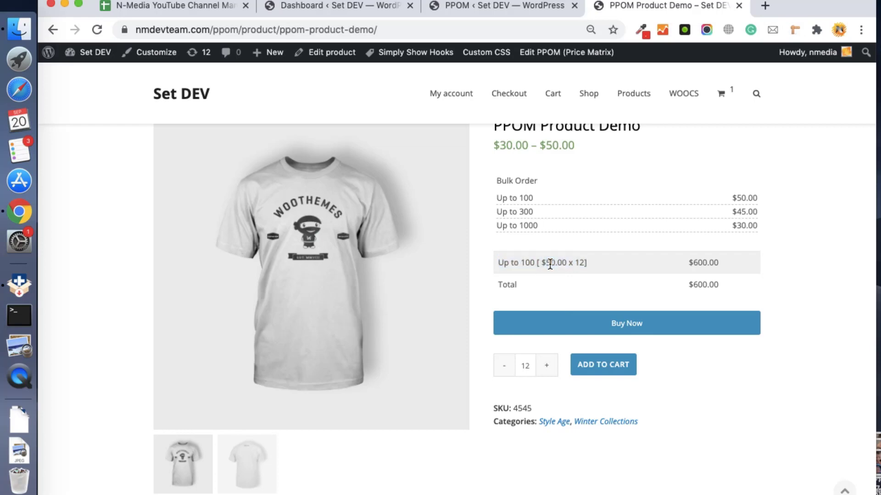
click(532, 369)
text(0)
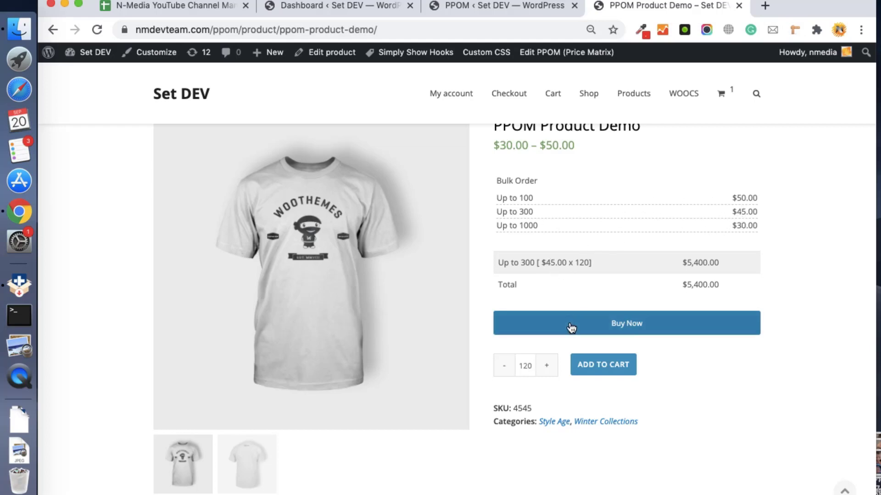
Enable Quantity Slider on the bulk_order field, save the field group, and return to the product page
click(525, 8)
scroll(479, 227, down, 5)
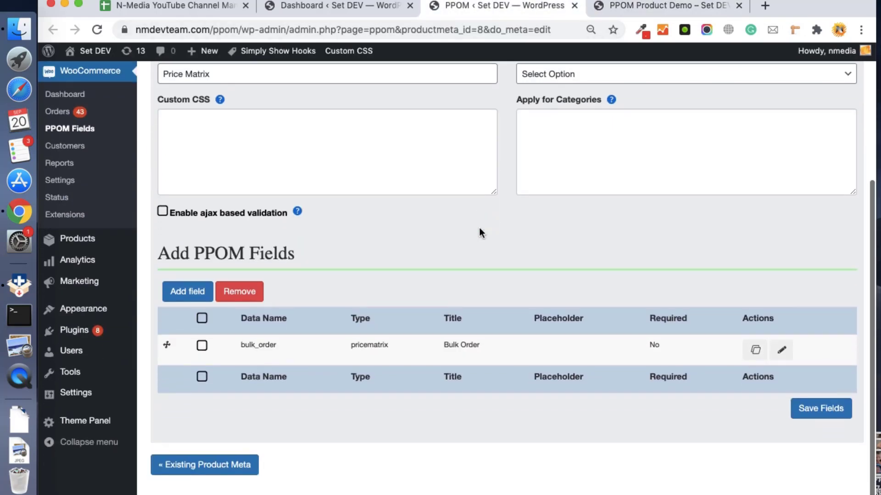
click(781, 352)
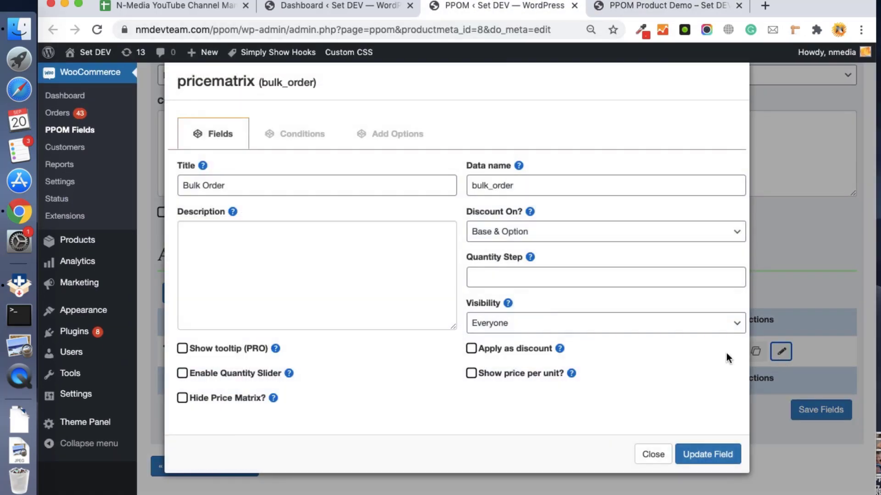
click(182, 373)
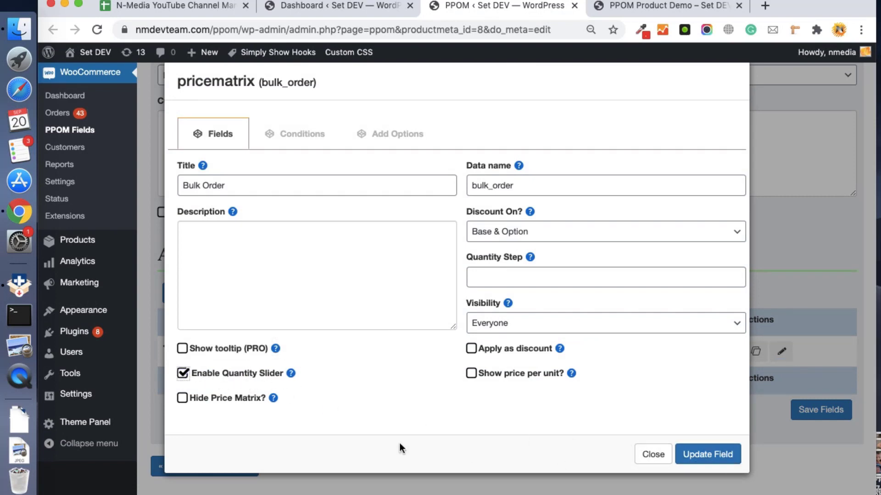
click(709, 454)
click(819, 411)
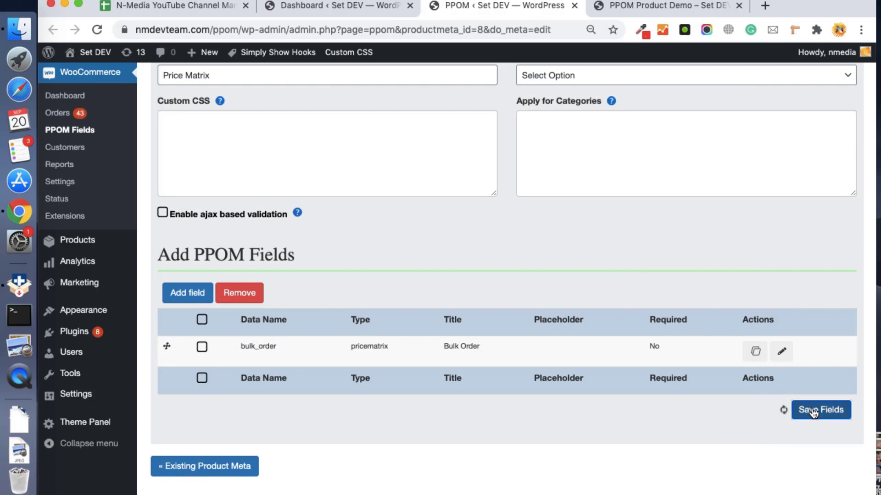
click(647, 5)
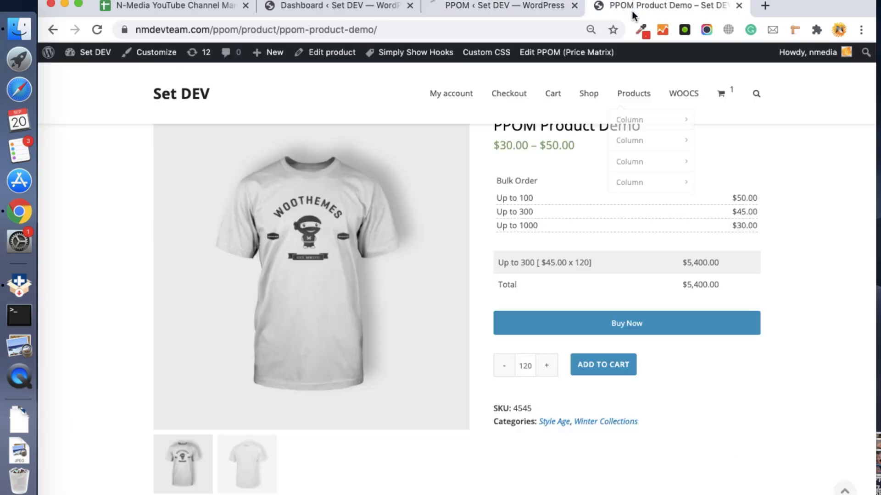
Slide the quantity to 598, add it to the cart, and confirm the $30.00 unit price
click(97, 30)
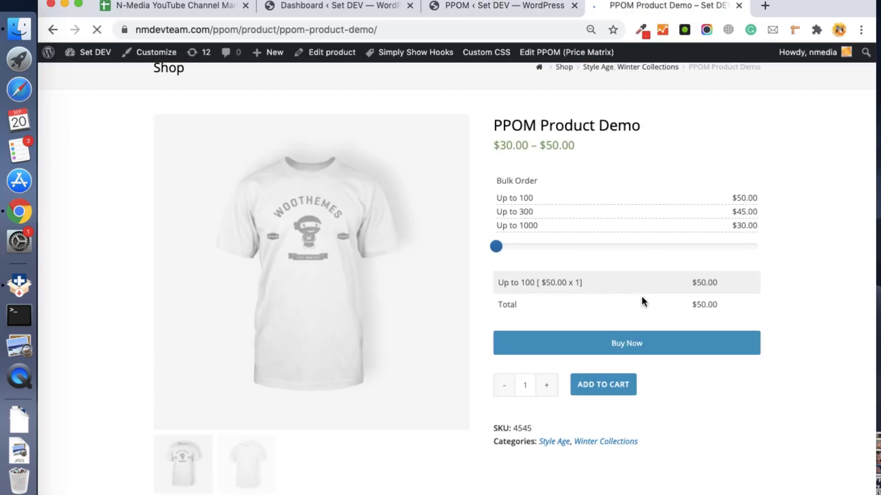
drag(496, 247, 654, 252)
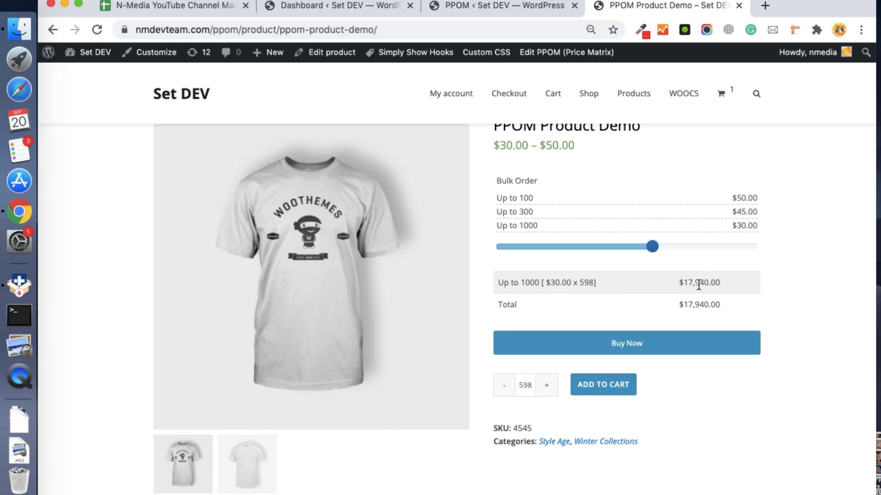
click(607, 387)
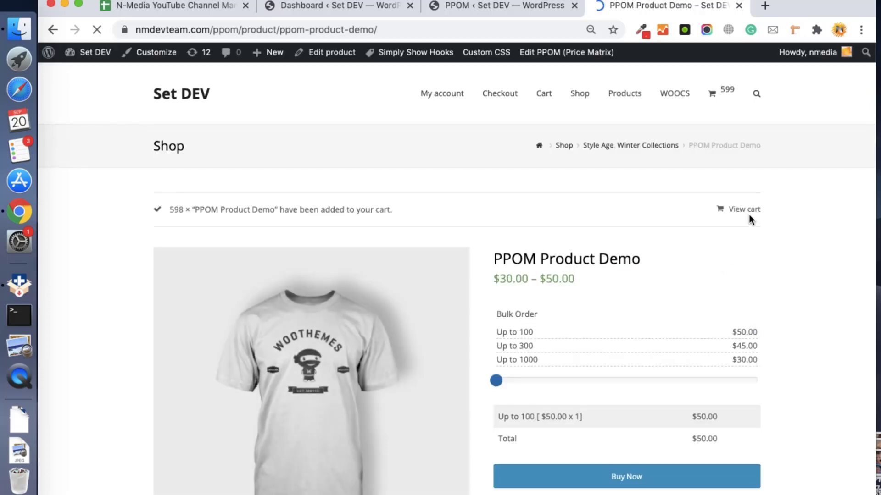
click(749, 213)
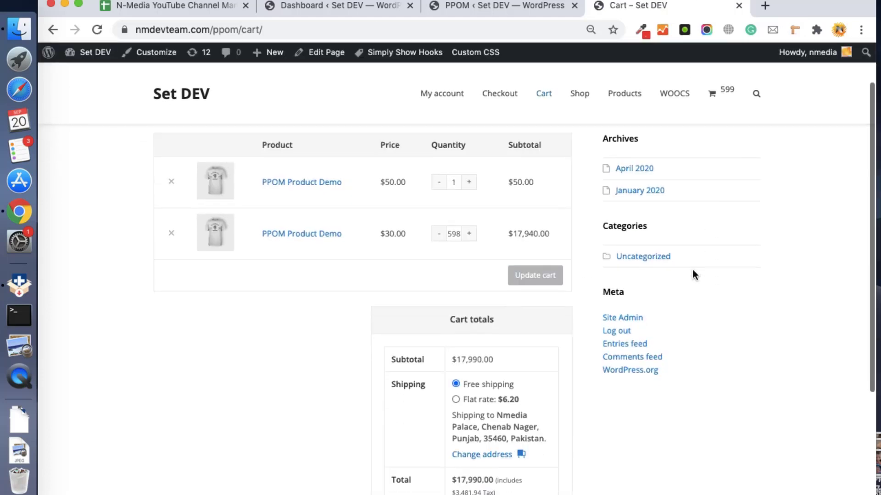
double_click(393, 233)
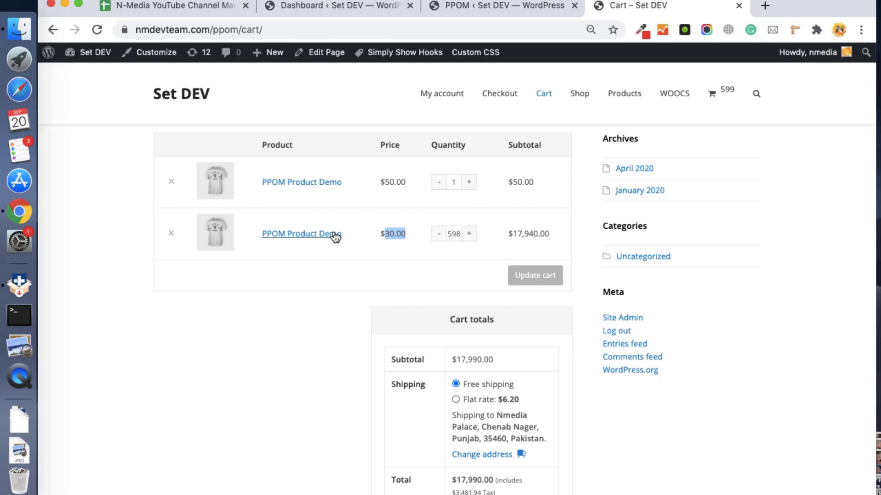
Edit the bulk_order field and turn on Apply as discount
click(549, 8)
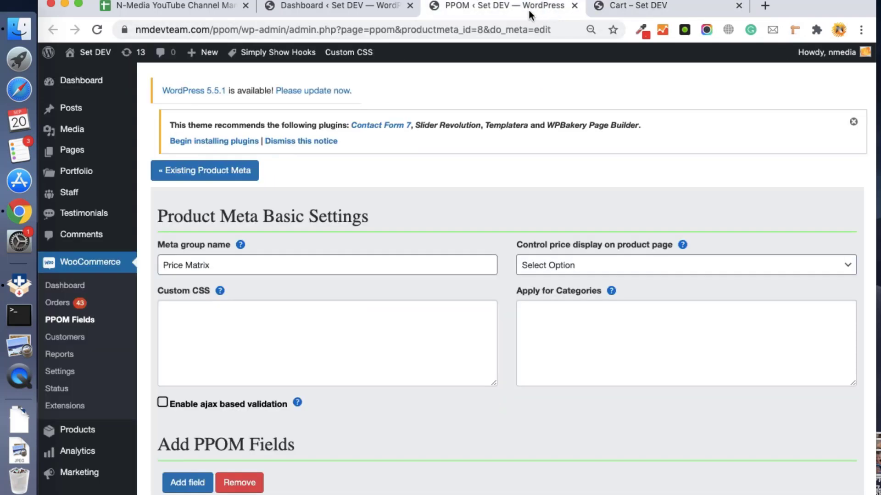
scroll(489, 294, down, 2)
scroll(489, 294, down, 4)
click(781, 386)
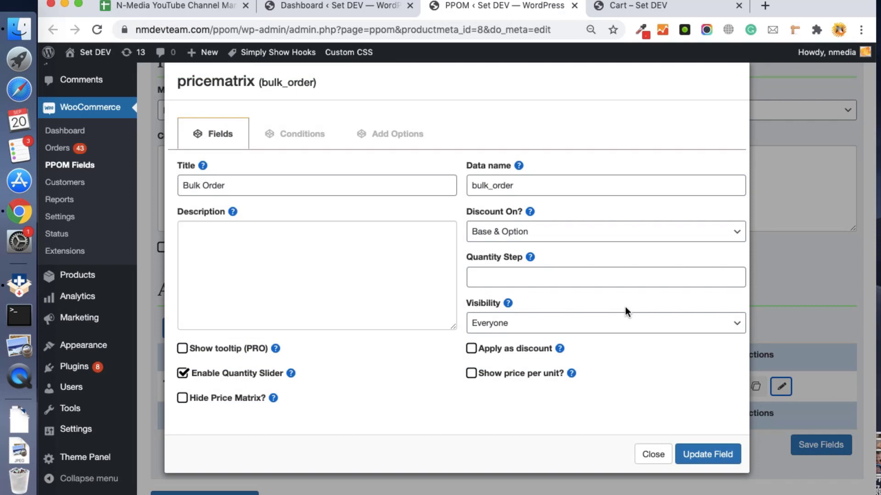
scroll(624, 306, down, 1)
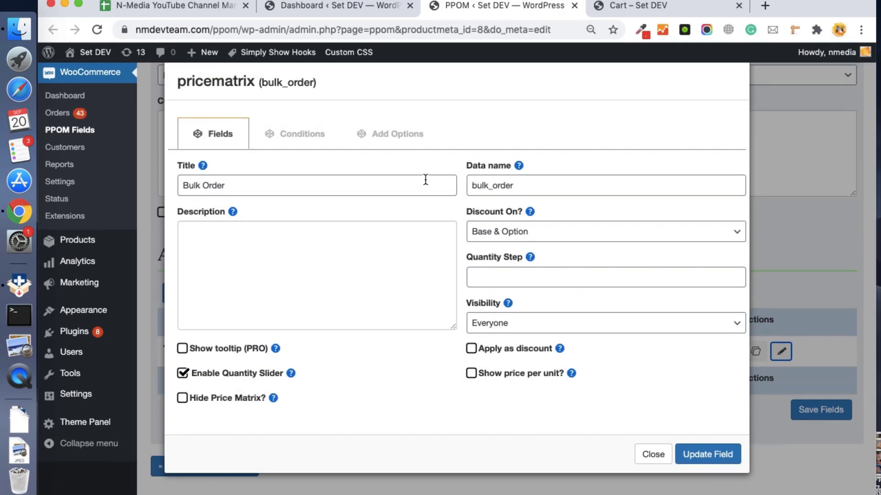
click(409, 134)
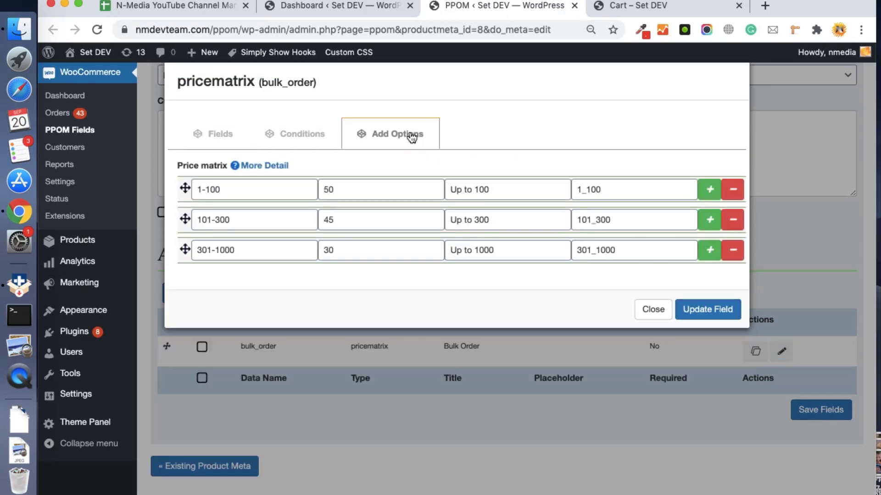
click(220, 134)
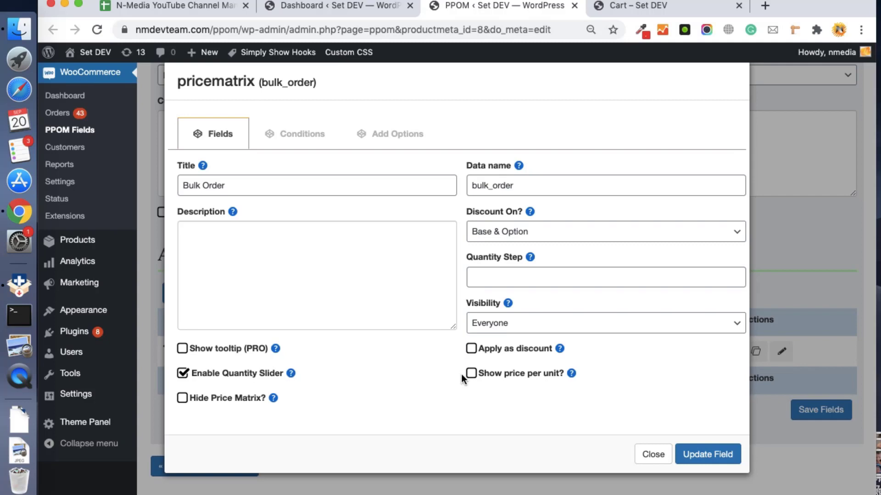
click(474, 350)
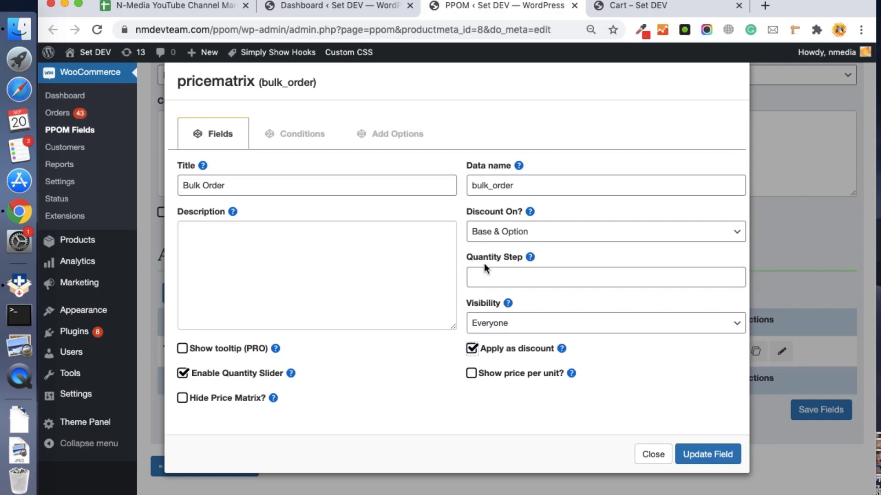
click(384, 137)
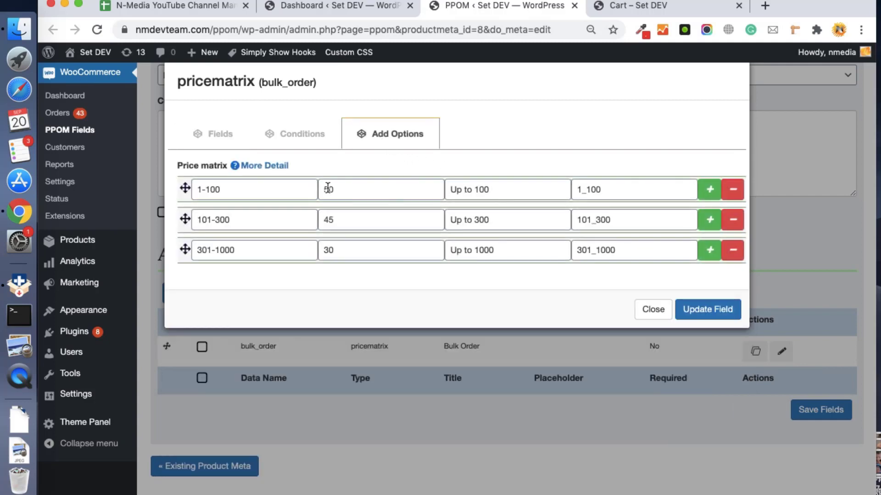
Change the tier prices 50, 45 and 30 to 10%, 20% and 30%
double_click(337, 190)
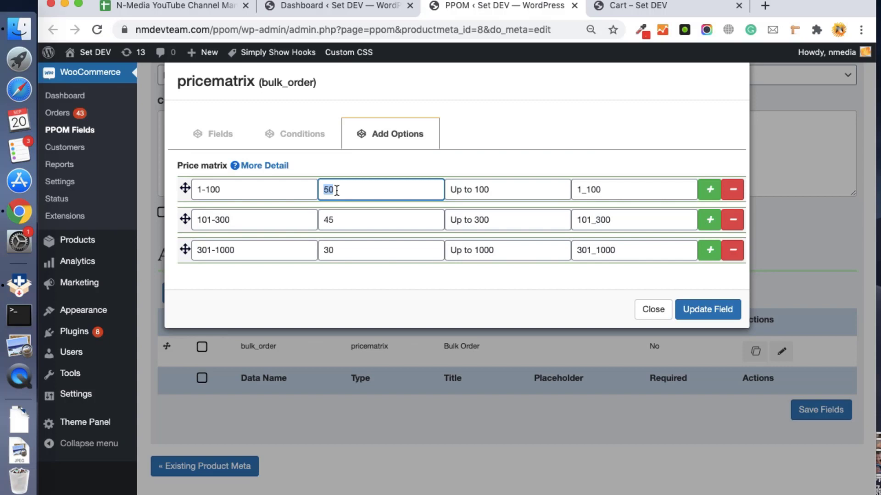
text(10%)
double_click(350, 224)
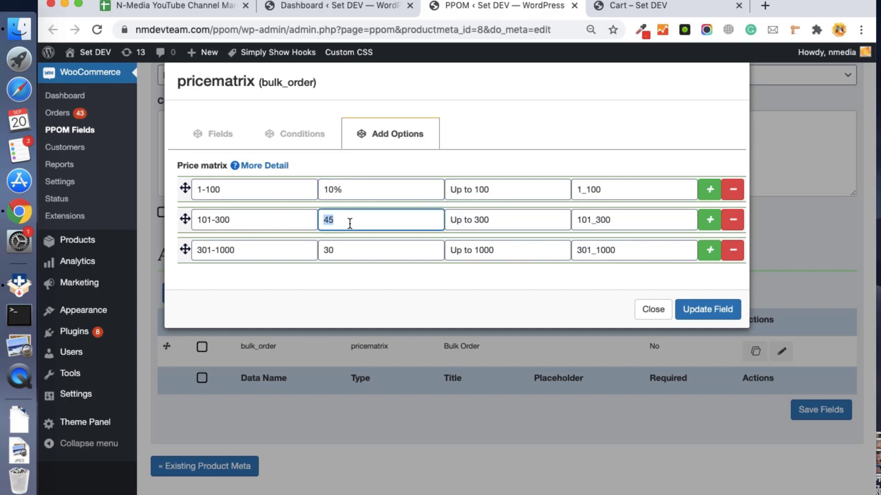
text(20%)
double_click(348, 251)
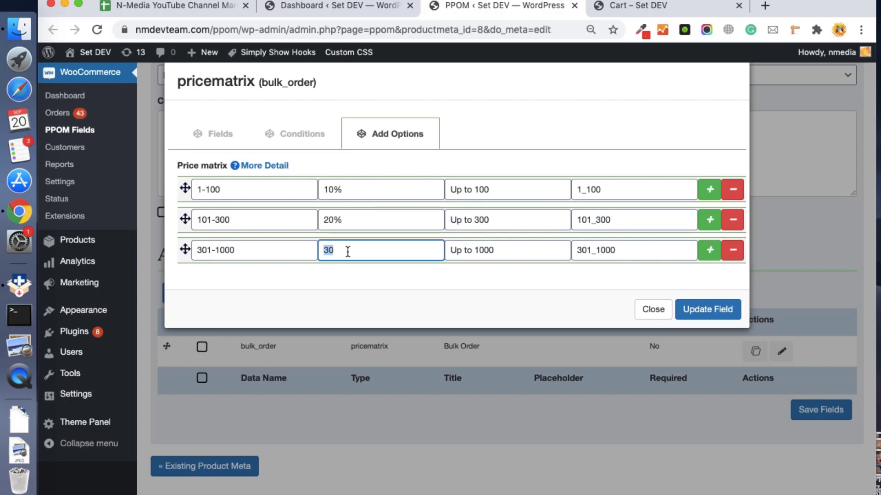
text(30%)
Update and save the Bulk Order field, then open the PPOM Product Demo page from the cart
click(688, 310)
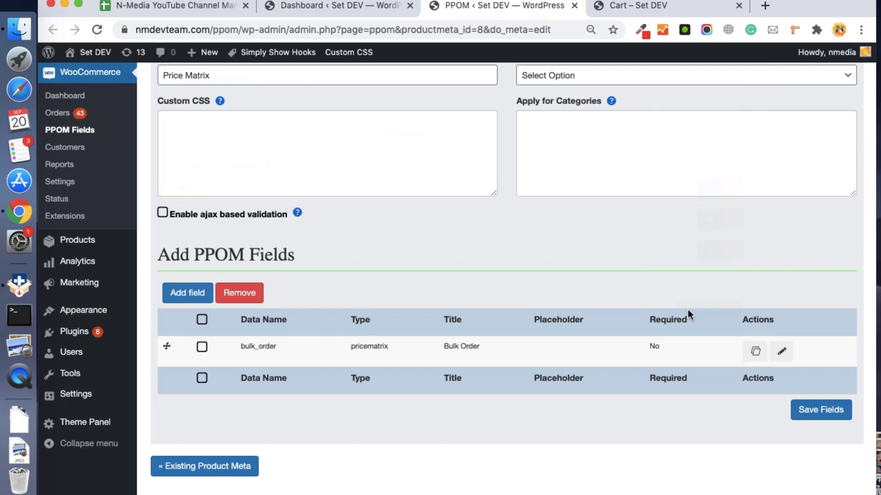
click(831, 414)
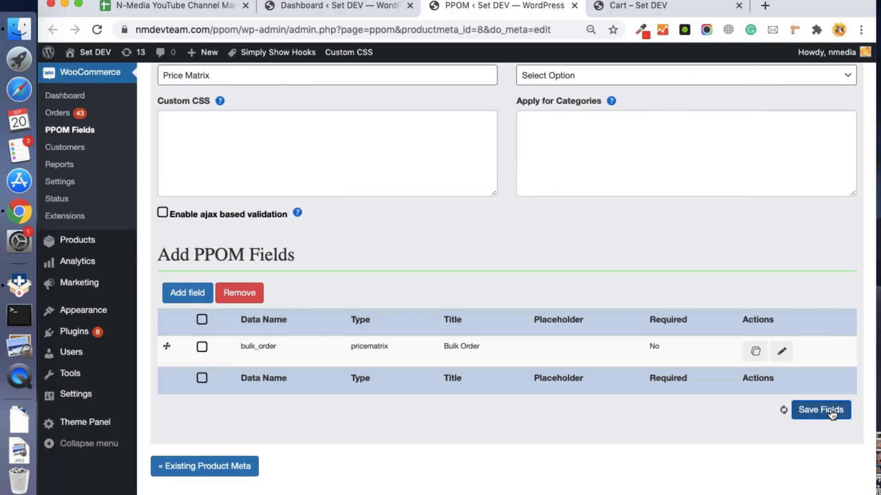
click(668, 8)
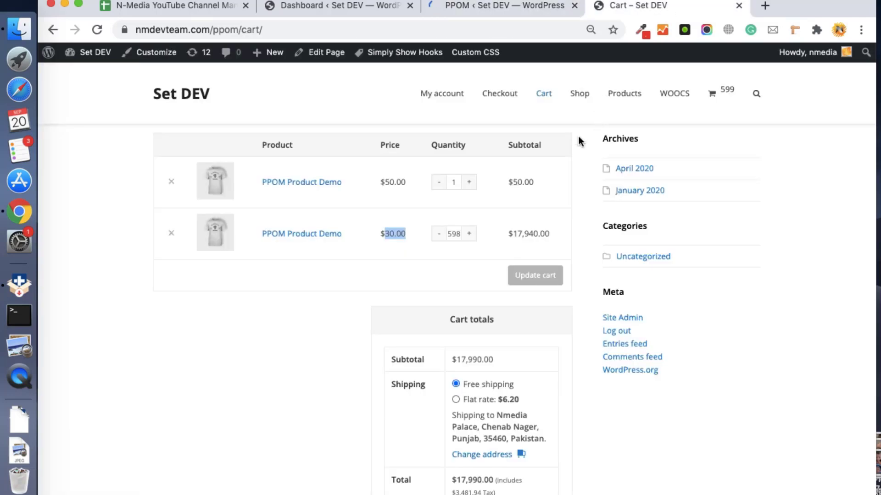
click(313, 240)
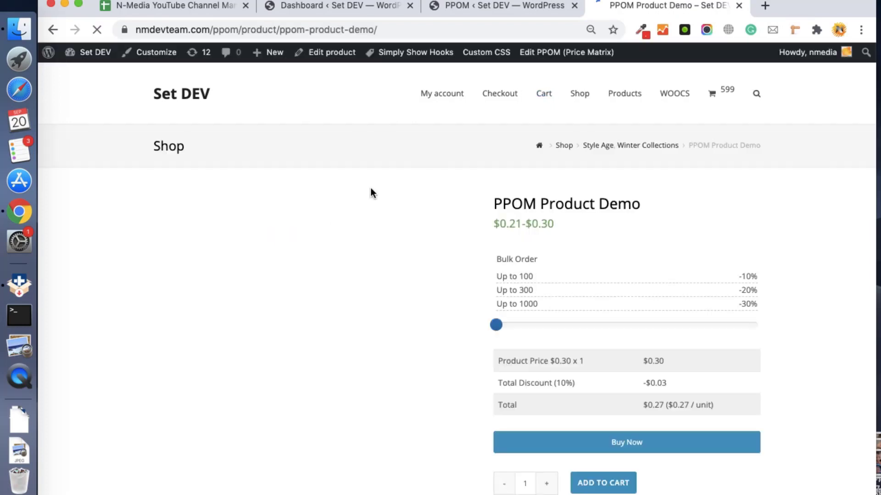
scroll(505, 229, down, 2)
Slide the quantity to 213 to get the 20% discount totalling $51.12
drag(499, 261, 552, 261)
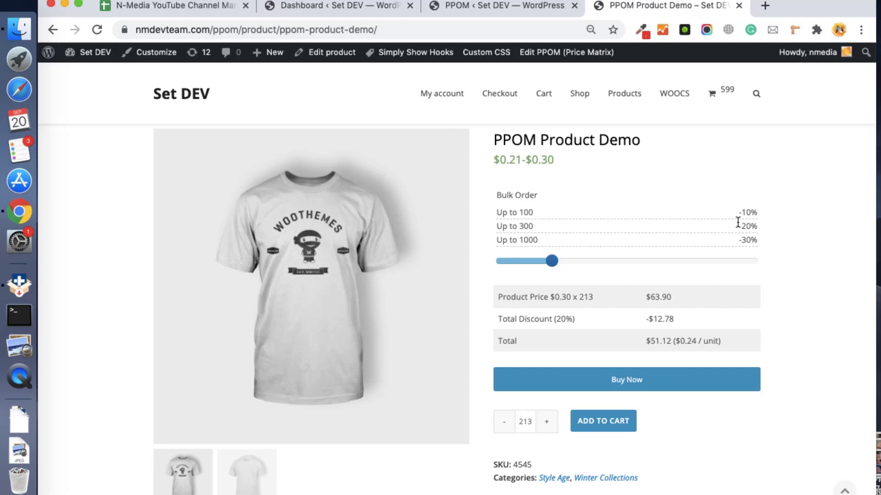
scroll(731, 228, down, 2)
scroll(732, 227, up, 2)
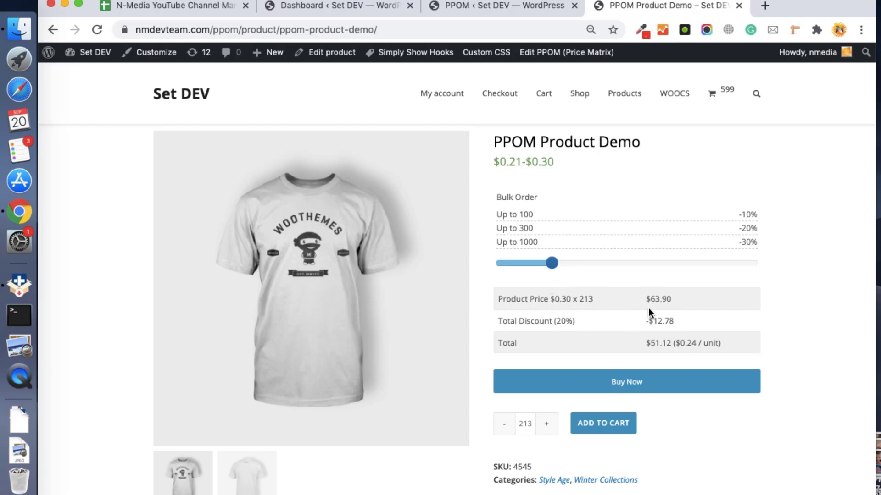
scroll(648, 309, down, 2)
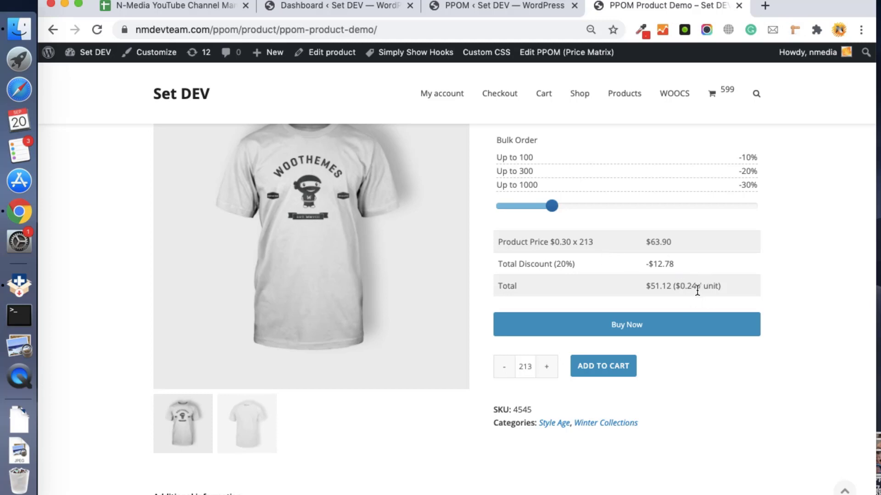
scroll(685, 285, up, 2)
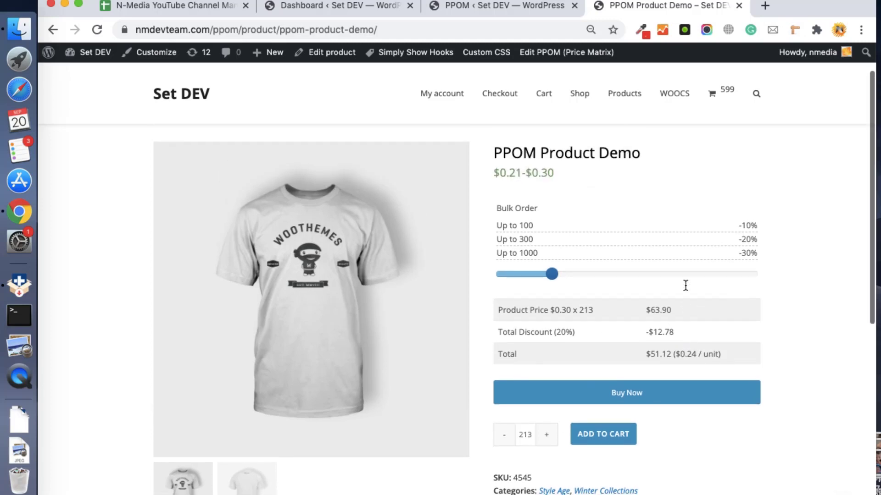
scroll(684, 285, down, 2)
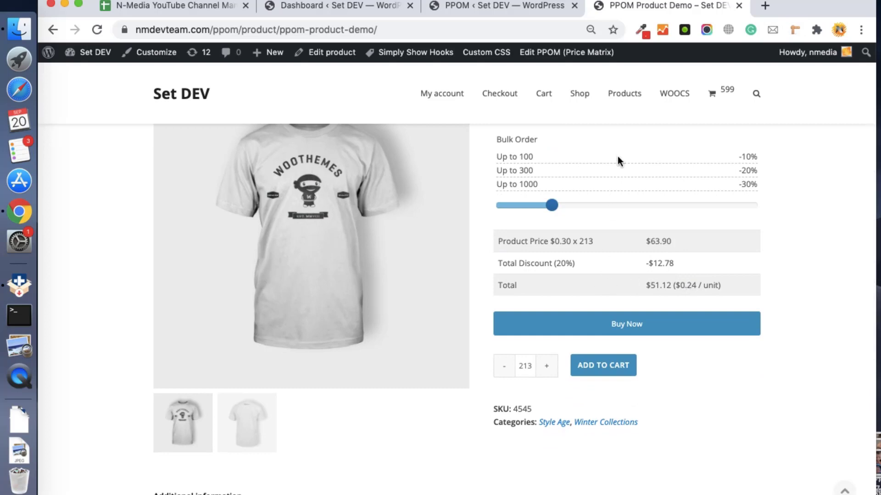
Return to the PPOM field group editor and scroll to the bulk_order field in the fields table
click(546, 6)
scroll(550, 312, down, 4)
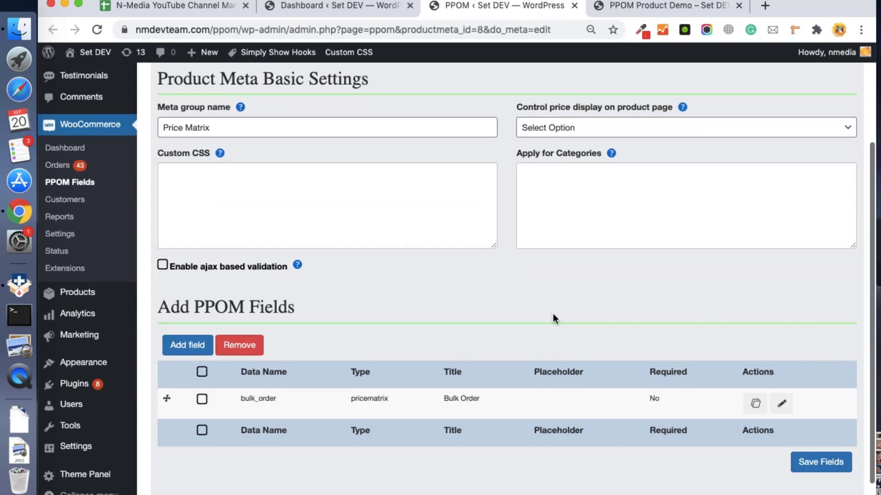